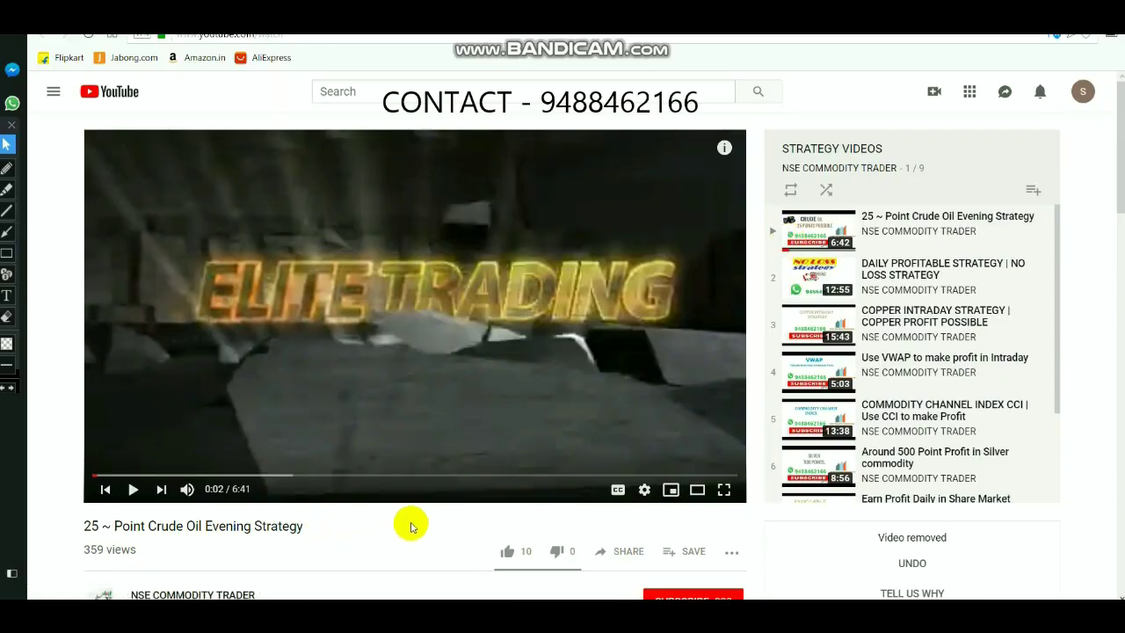
Subscribe to the '25 ~ Point Crude Oil Evening Strategy' video's channel and expand its full description.
scroll(410, 524, "down", 2)
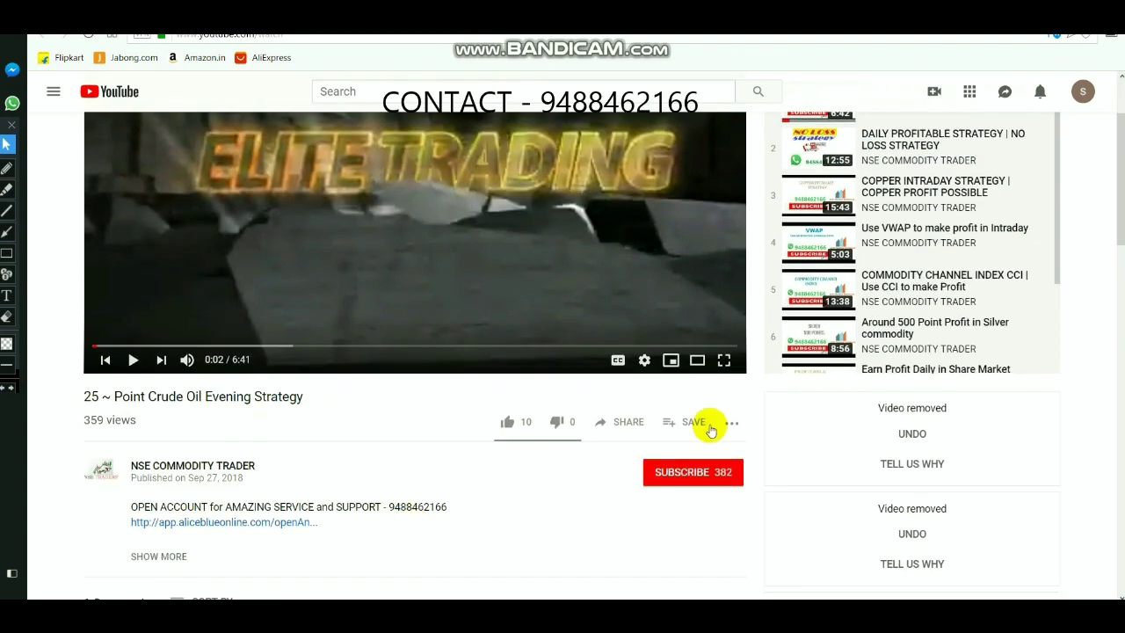
left_click(683, 476)
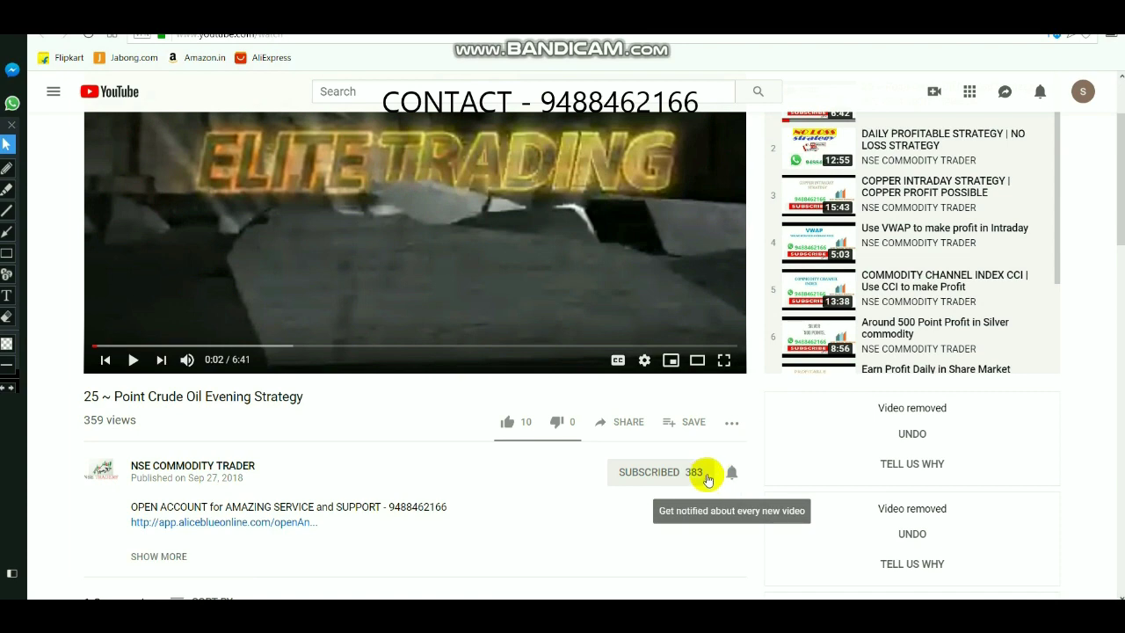
scroll(484, 500, "down", 3)
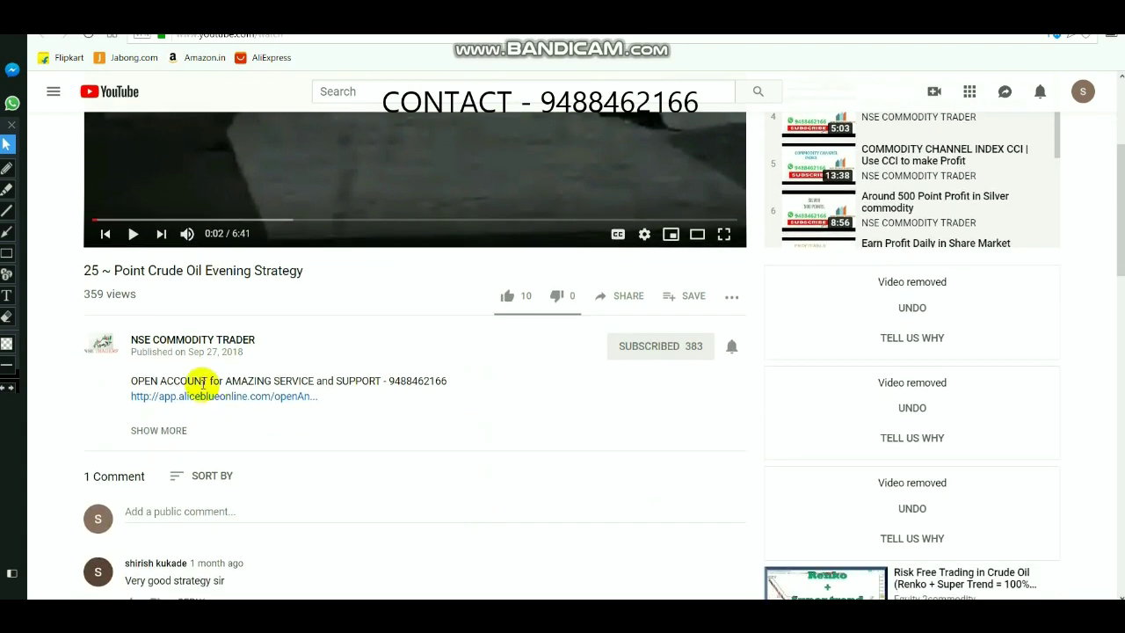
left_click(146, 429)
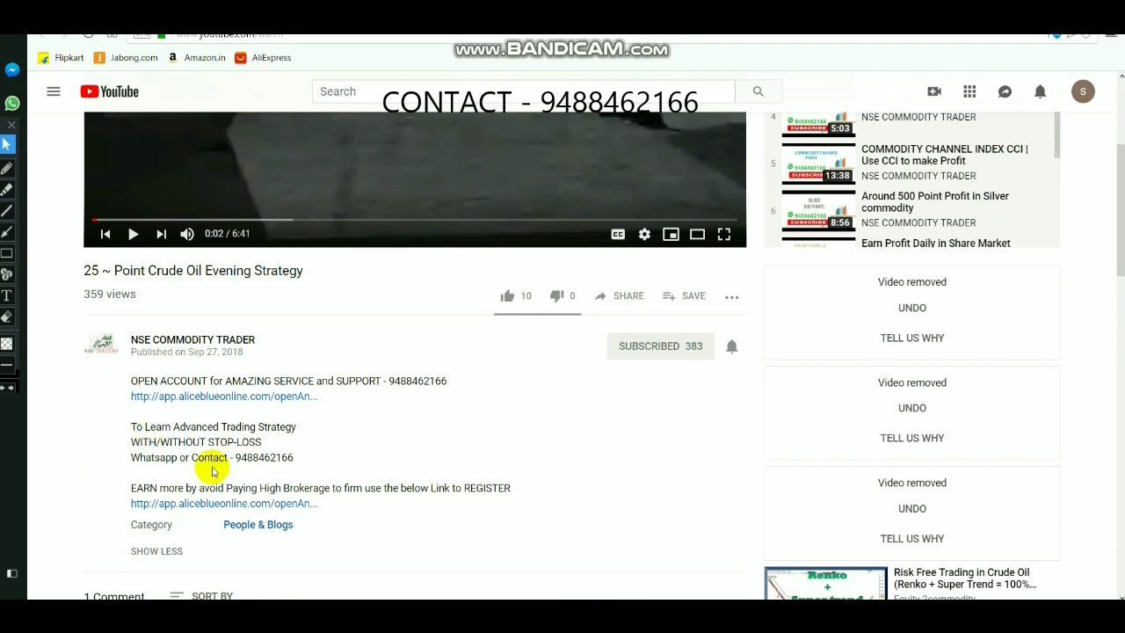
left_click_drag(236, 457, 275, 457)
left_click(341, 468)
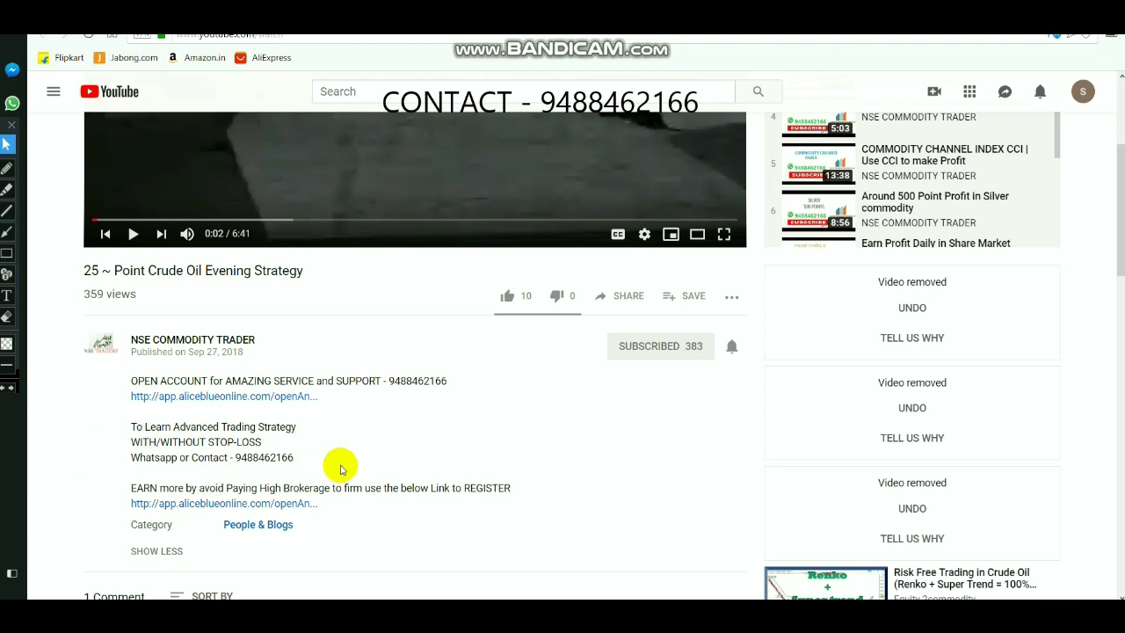
Visit the description's account-opening link, return to the video, and browse the channel's page.
left_click(295, 396)
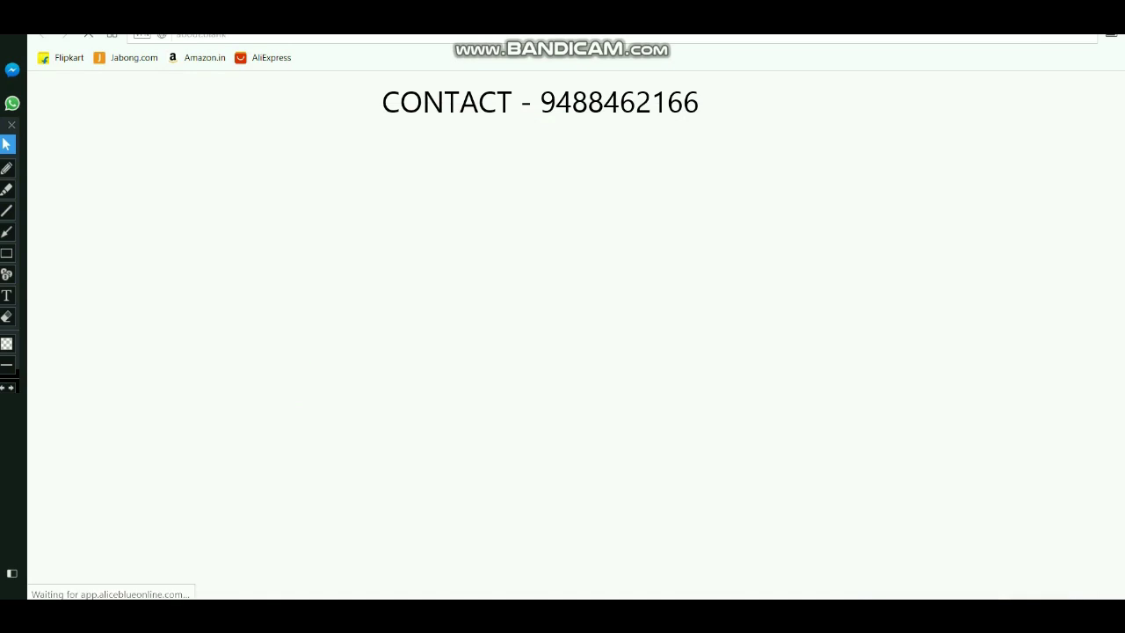
key("alt+Left")
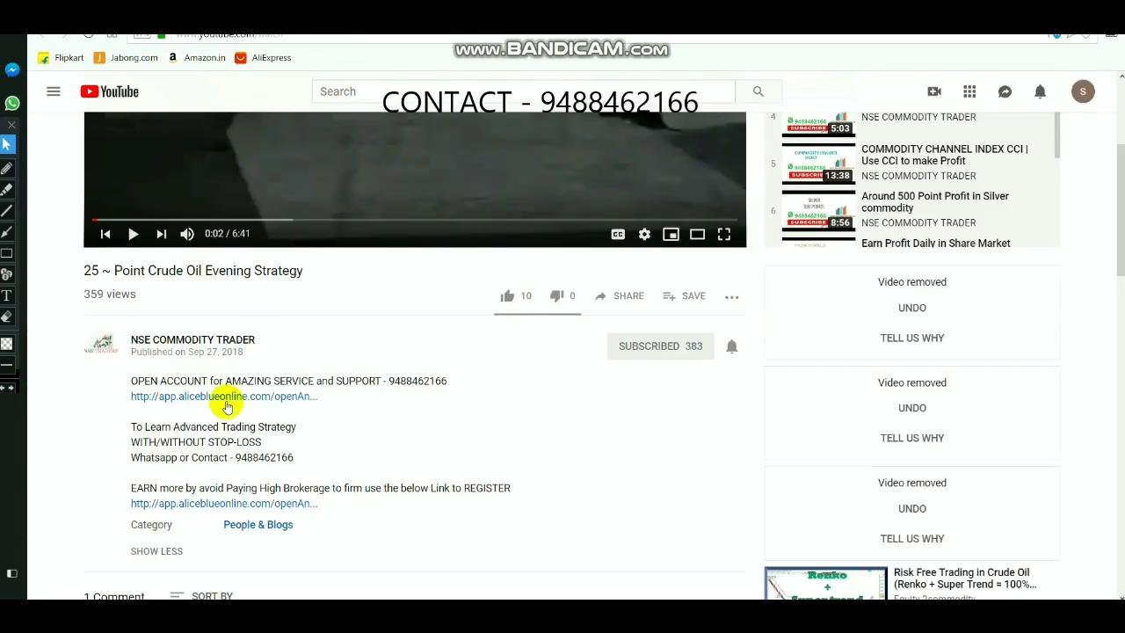
left_click(214, 341)
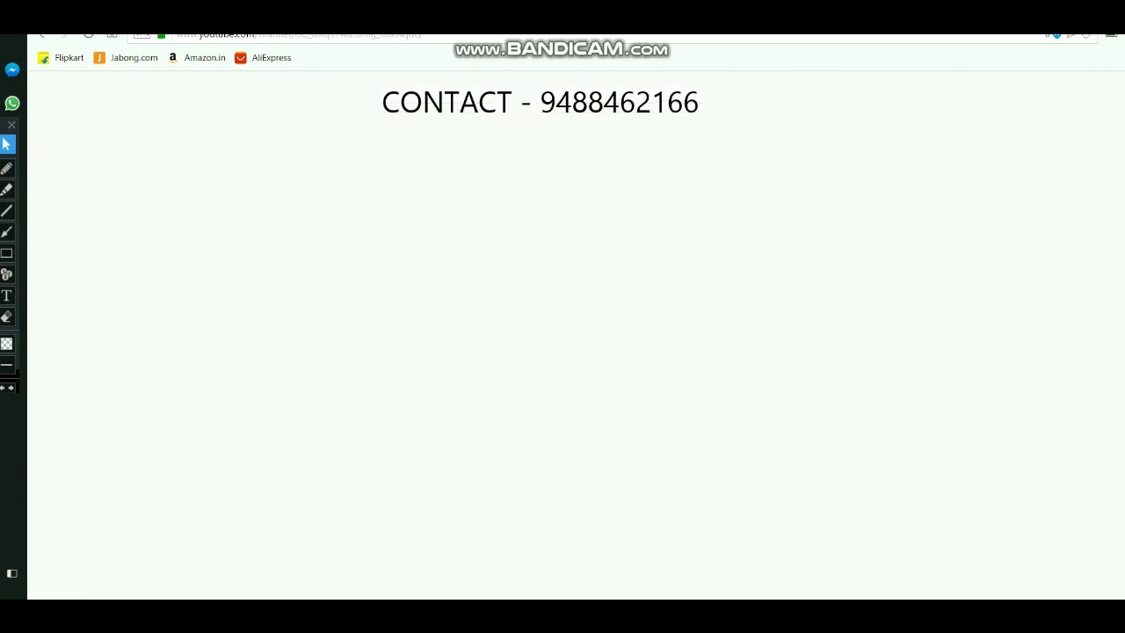
scroll(261, 458, "down", 4)
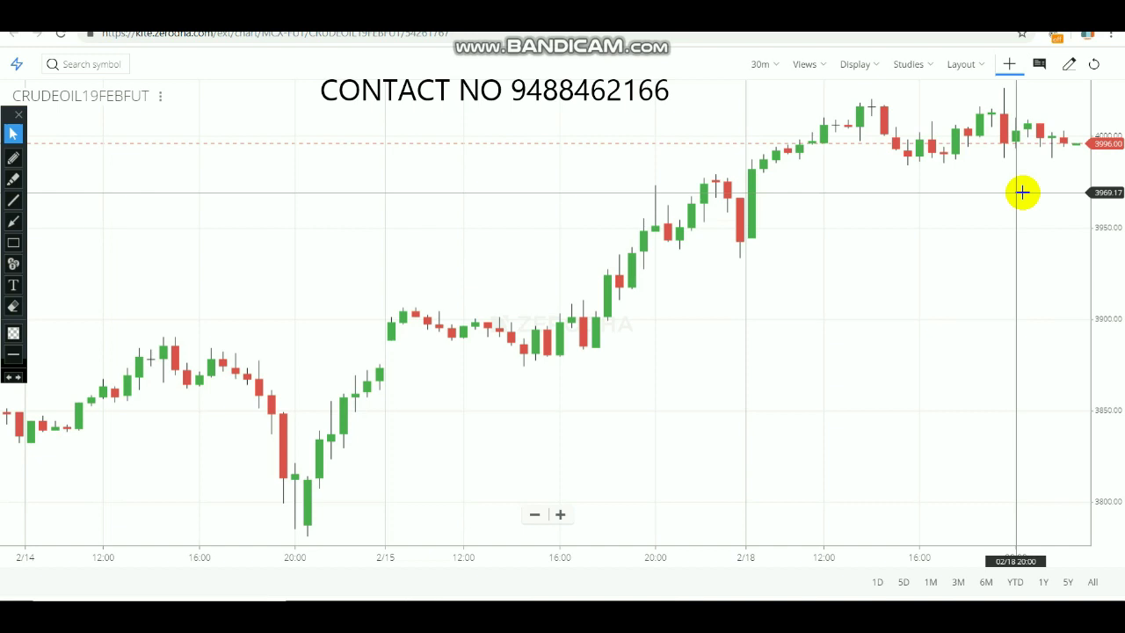
Search the studies list for RAVI and add the RAVI (VDMA, 7, 65) study to the CRUDEOIL19FEBFUT chart.
left_click(913, 67)
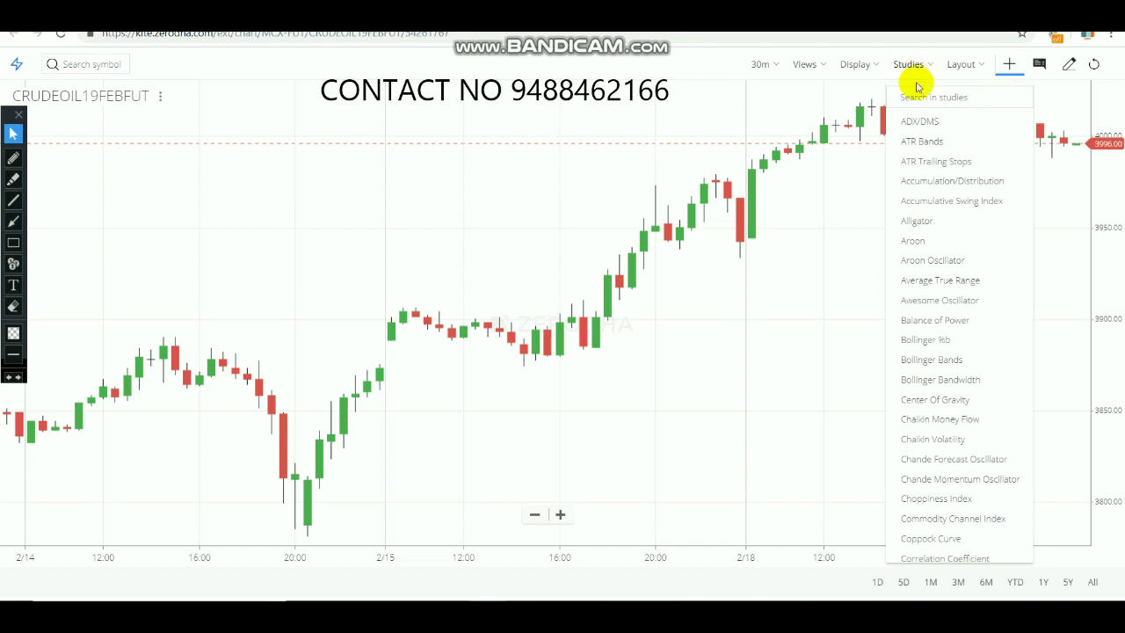
left_click(925, 93)
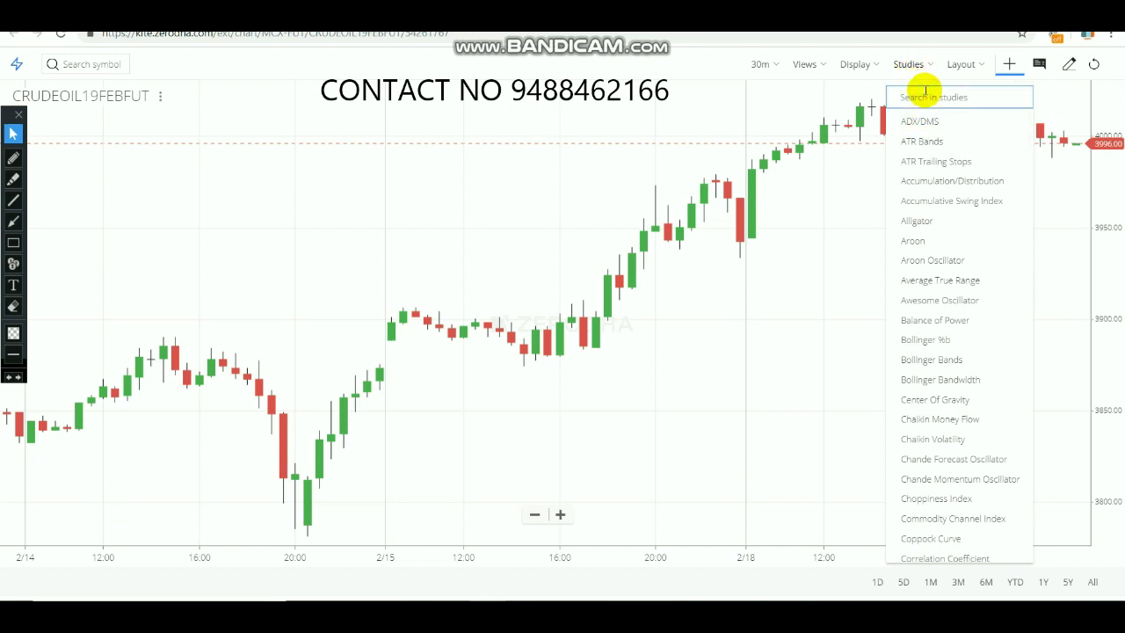
type("RAVI")
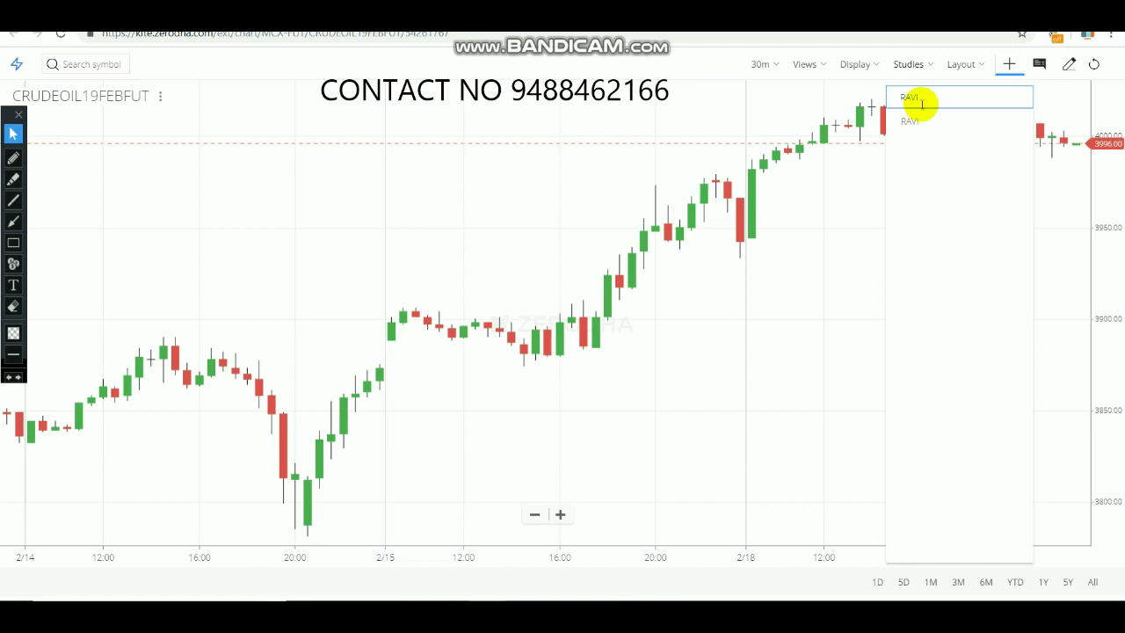
left_click(919, 117)
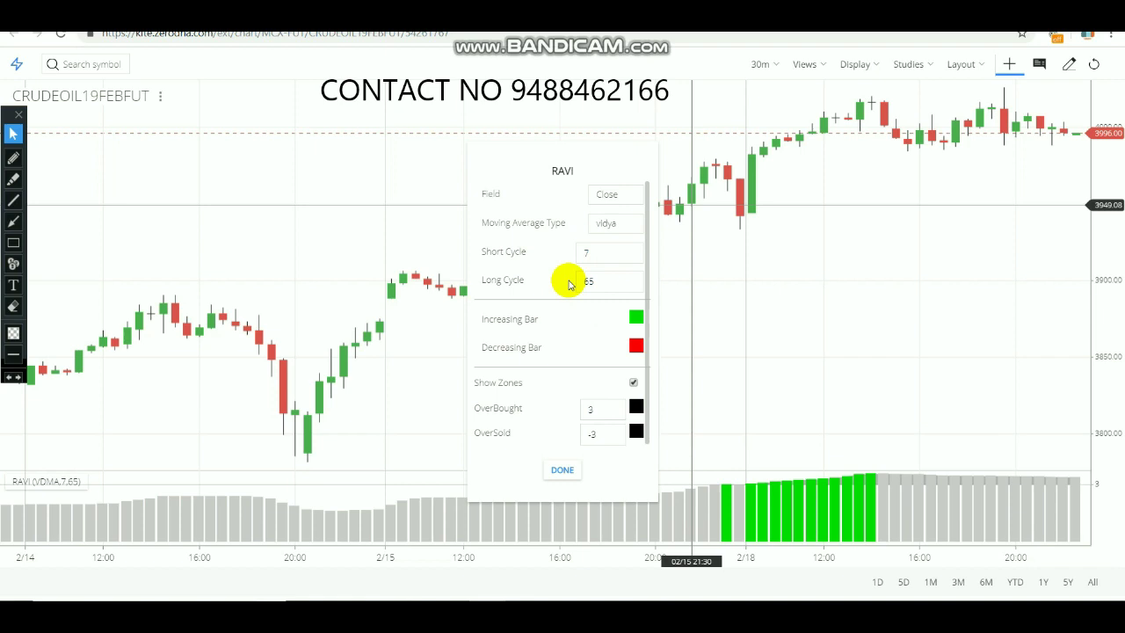
Keep RAVI at short cycle 7 and long cycle 65 and close its settings dialog.
left_click(624, 281)
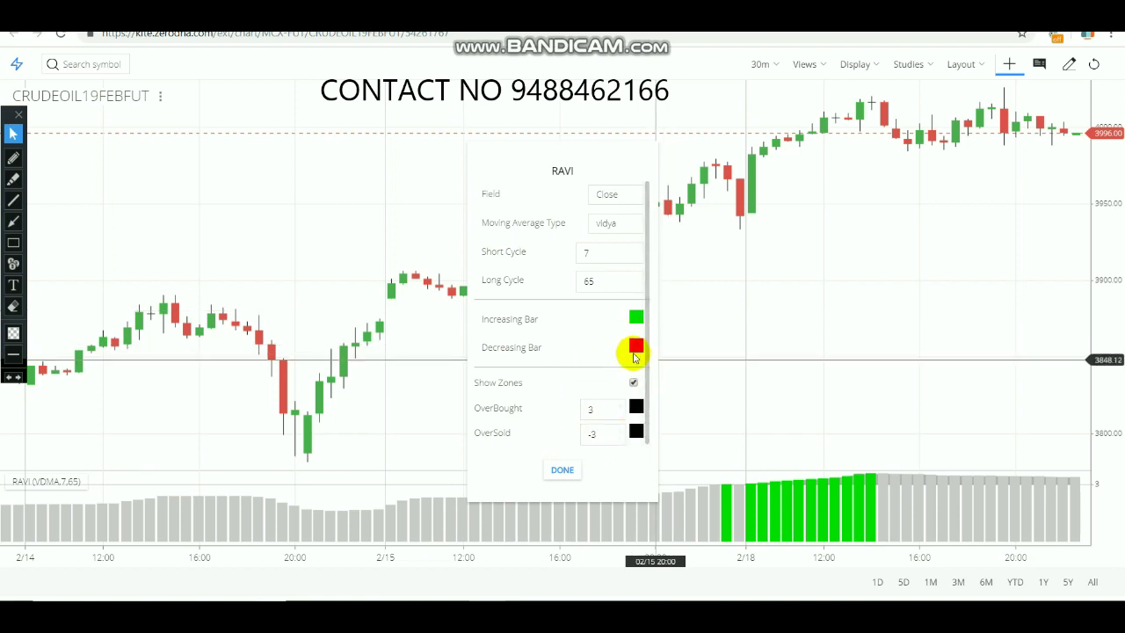
left_click(563, 470)
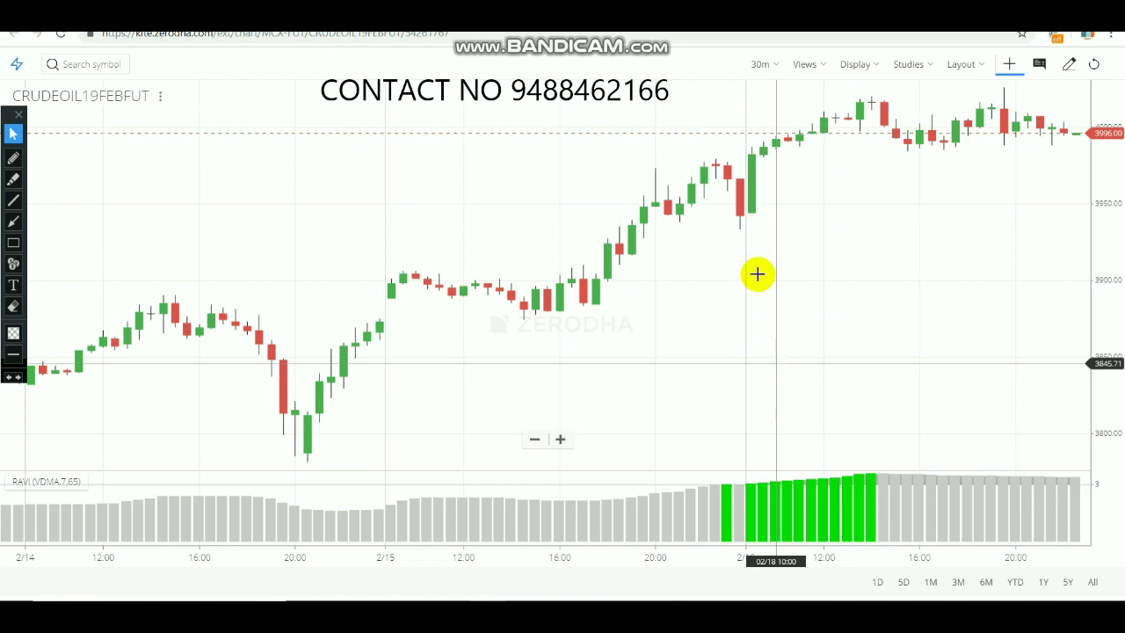
left_click(770, 65)
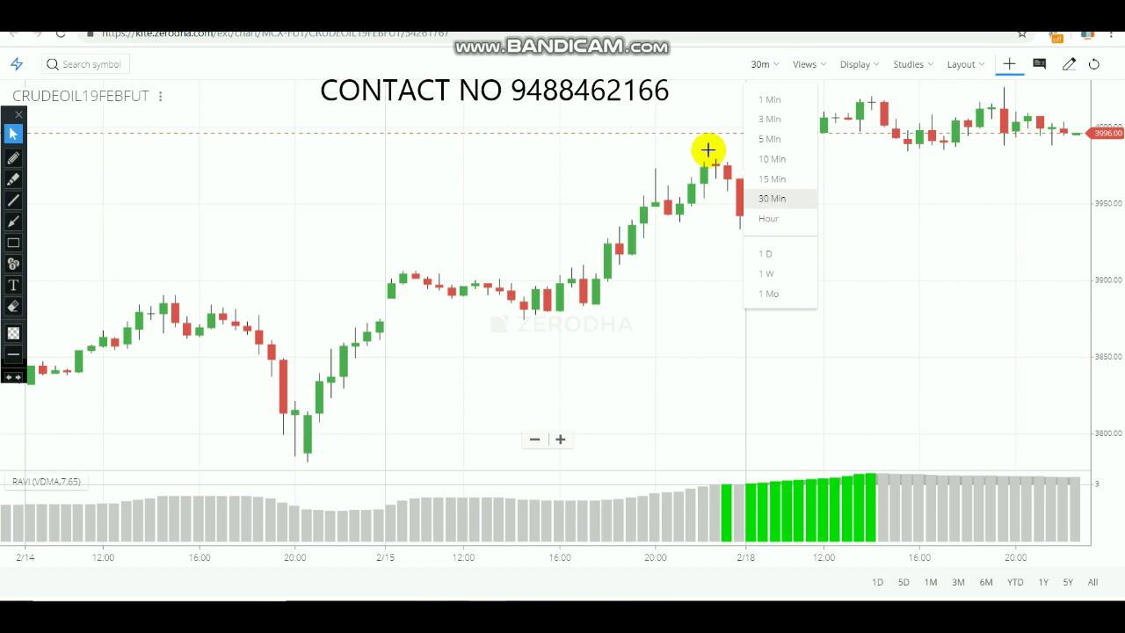
left_click(670, 142)
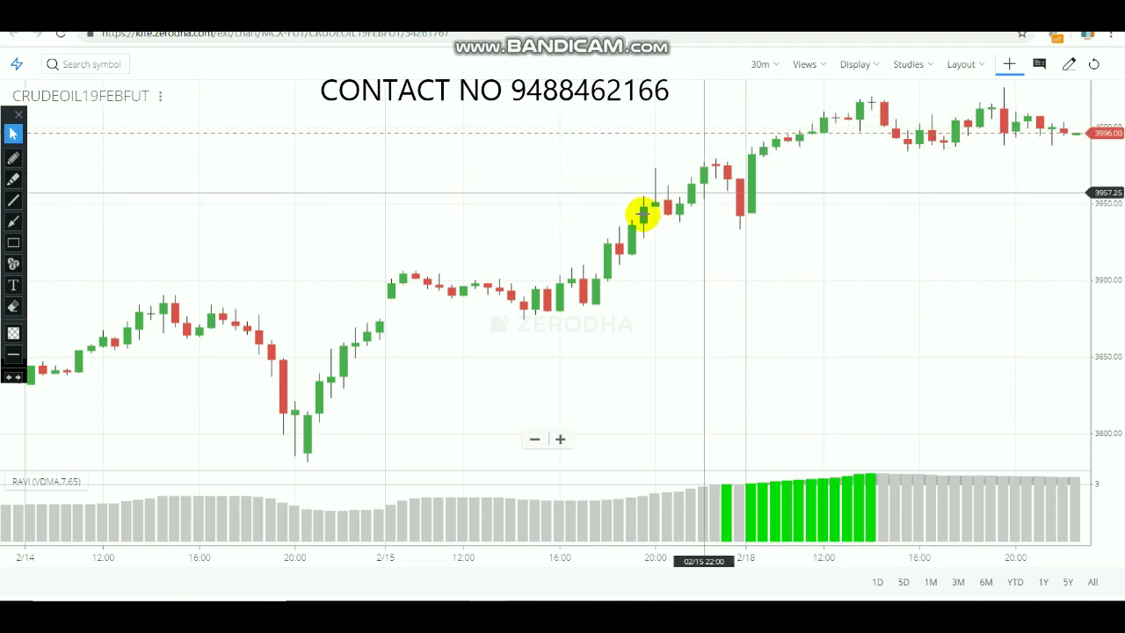
Pan the 30-minute chart back in time to show the 2/7–2/11 candles and their RAVI bars.
left_click_drag(688, 236, 917, 281)
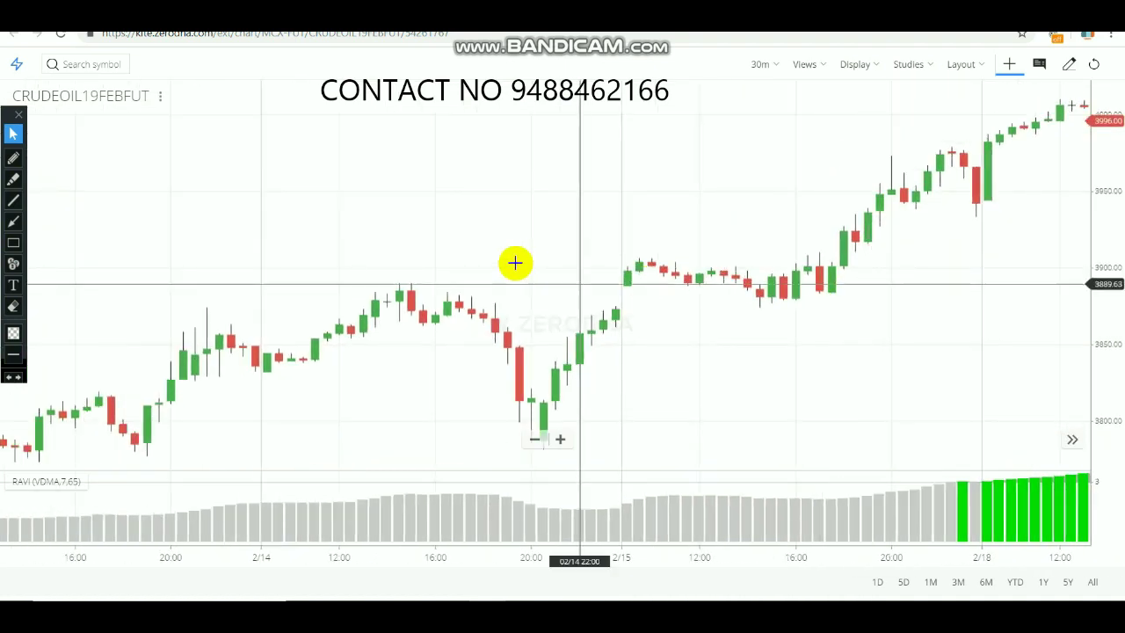
left_click_drag(571, 251, 764, 252)
left_click_drag(342, 314, 677, 304)
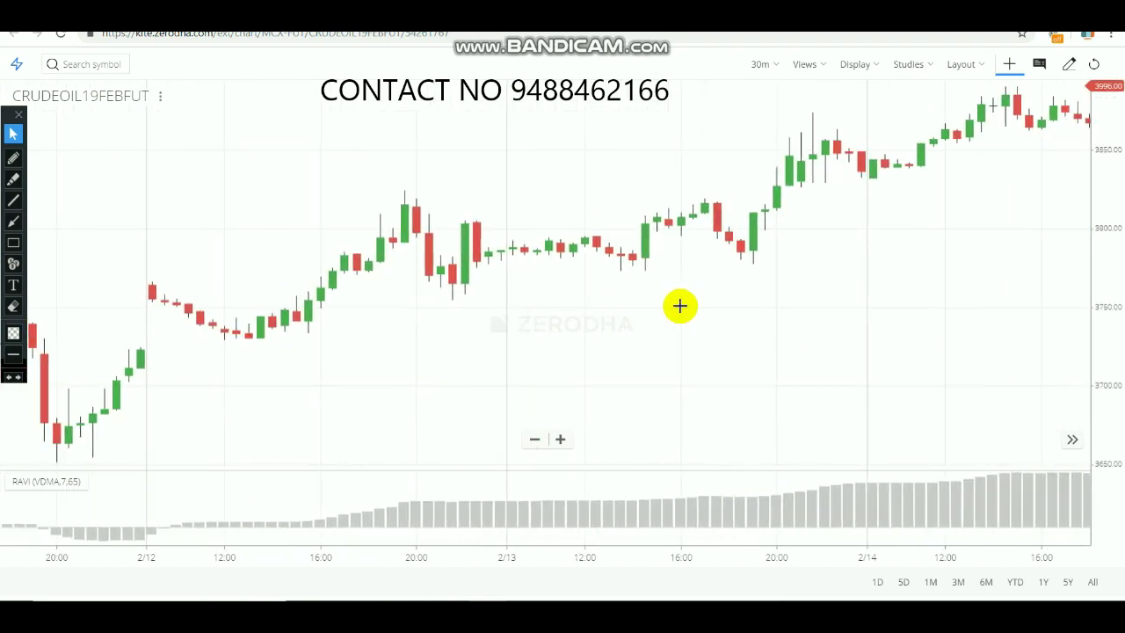
left_click_drag(398, 290, 753, 276)
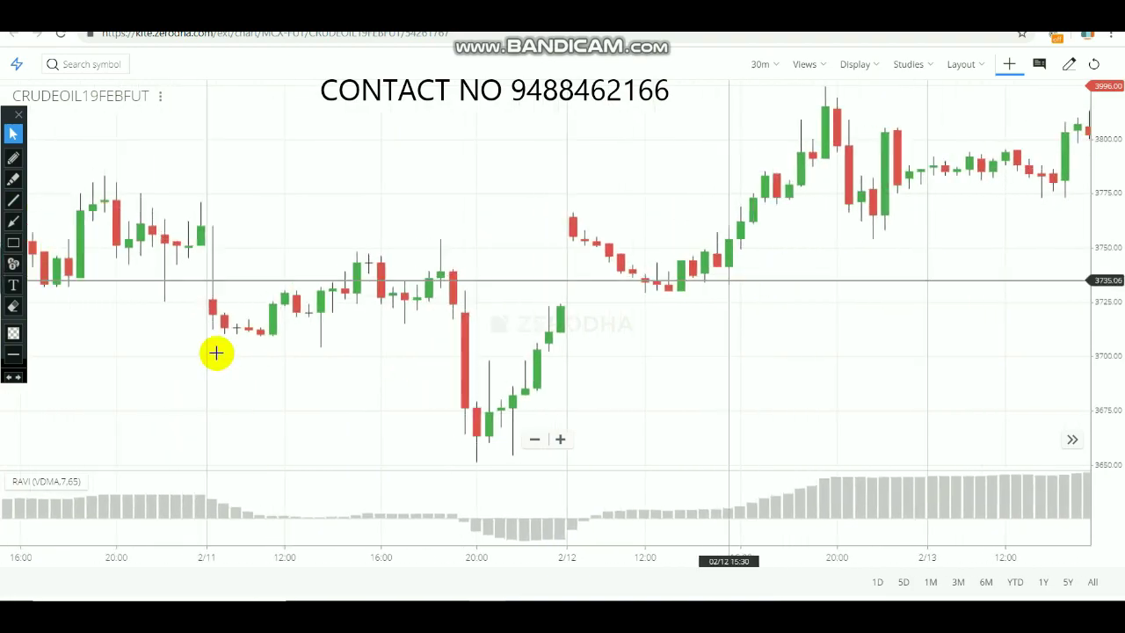
left_click_drag(166, 346, 166, 271)
left_click_drag(355, 264, 464, 252)
left_click_drag(85, 264, 451, 251)
left_click_drag(142, 260, 216, 251)
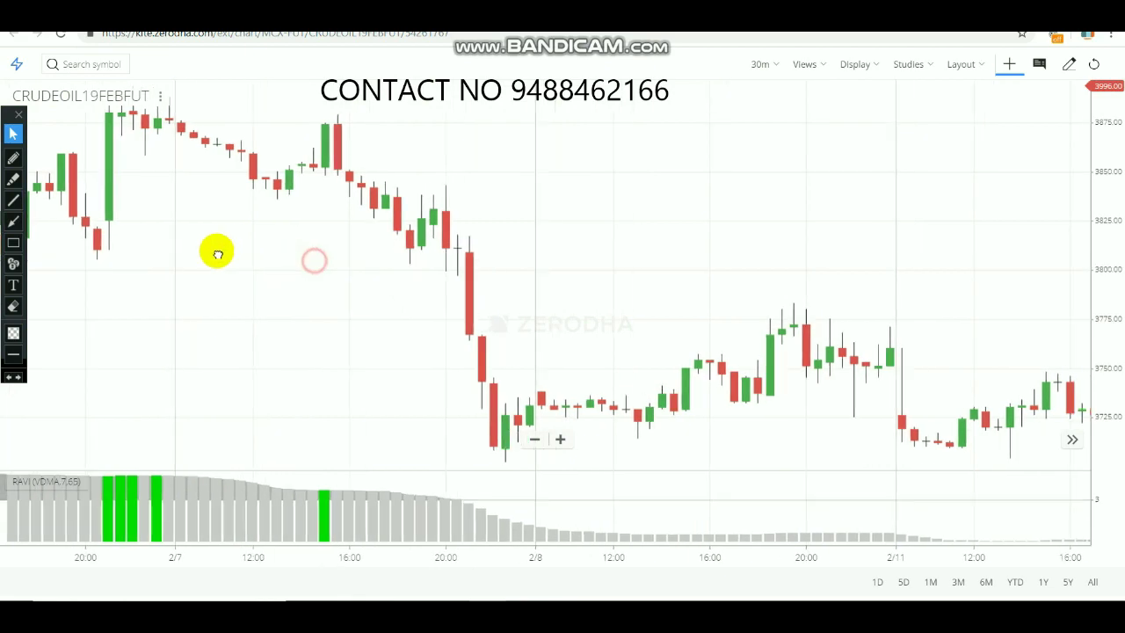
left_click_drag(650, 250, 205, 249)
left_click_drag(318, 251, 208, 251)
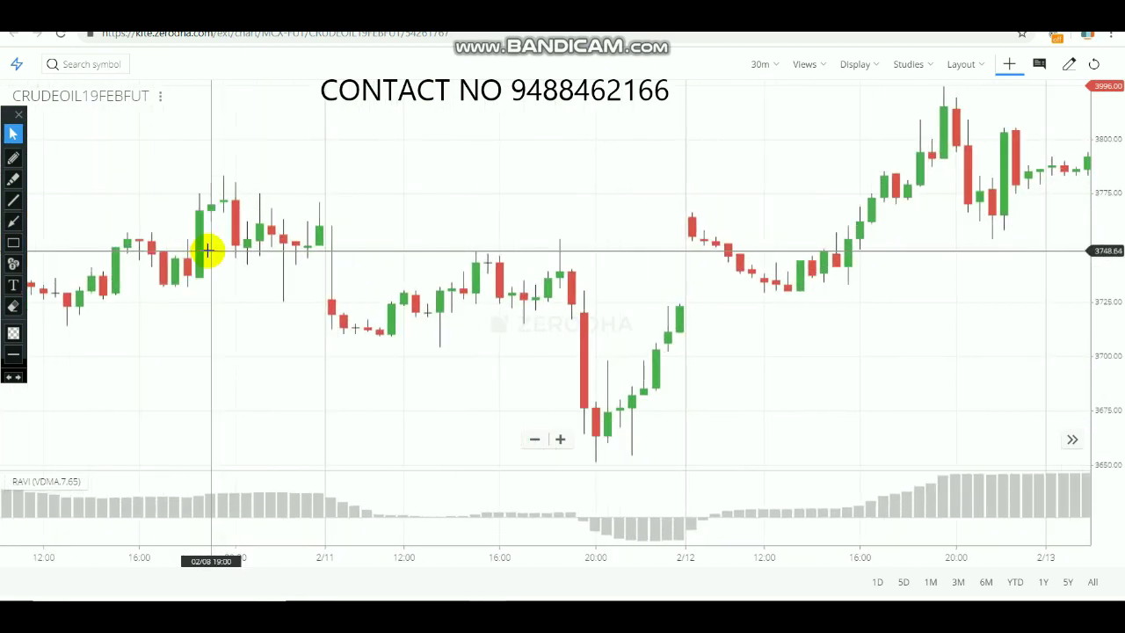
left_click_drag(131, 208, 574, 255)
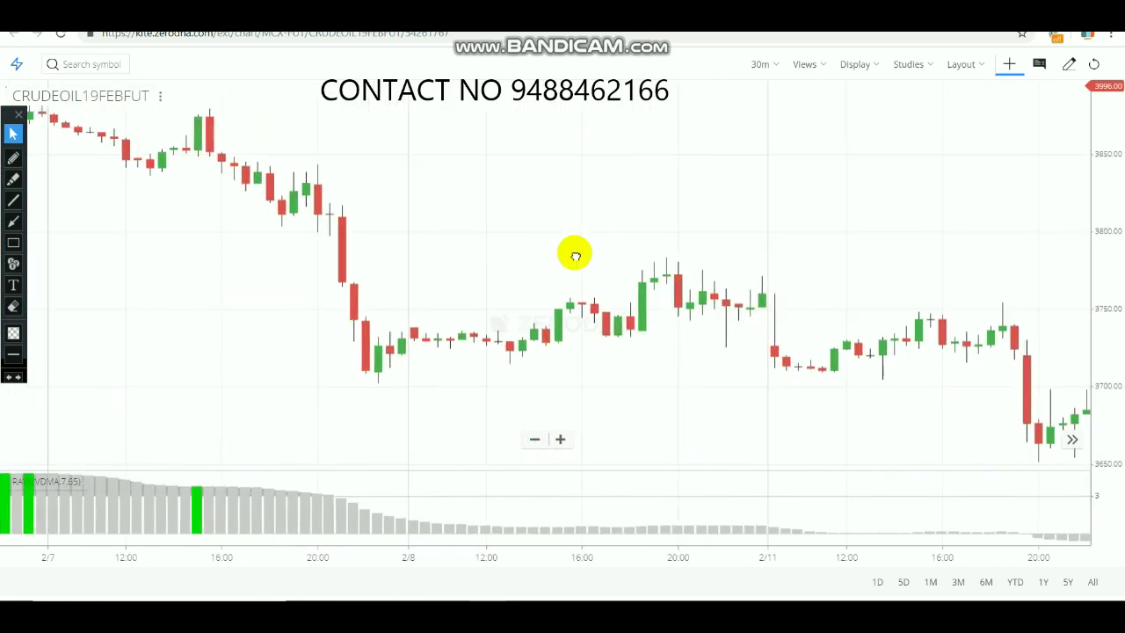
left_click_drag(249, 258, 430, 285)
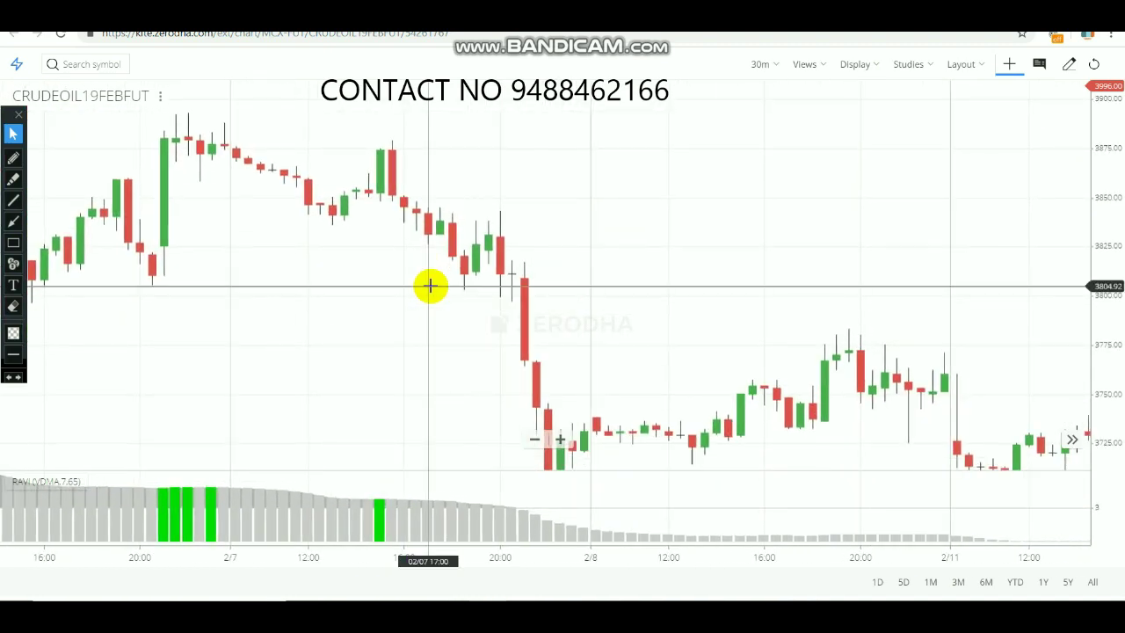